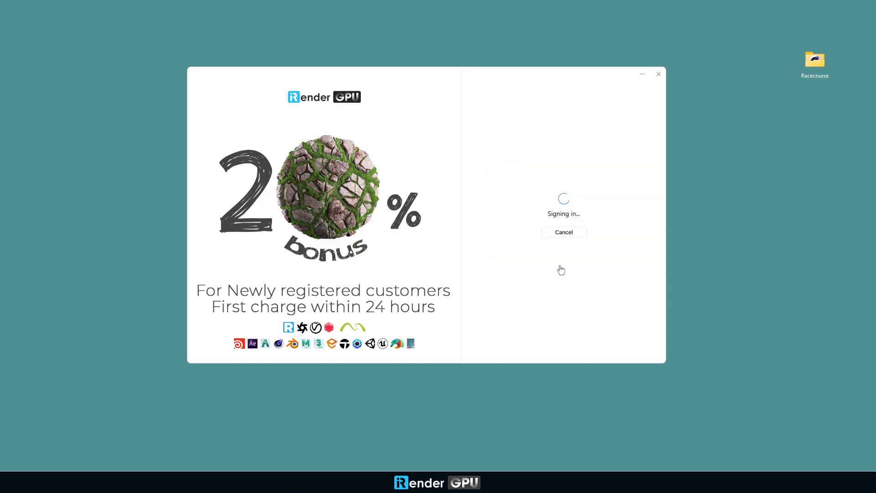
- Upload the desktop Racecourse folder (46 files, 593.71 MB) to the INPUT (Z:) drive
drag(815, 61, 500, 217)
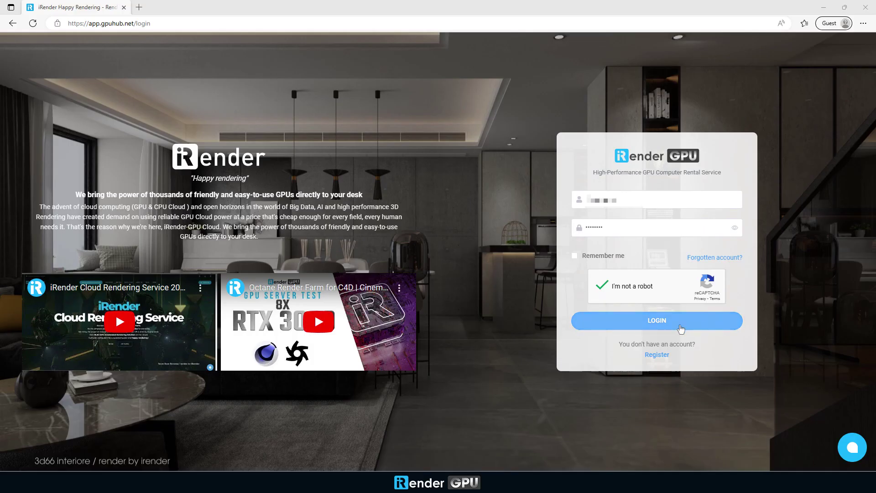
- Log in and create the 8S Windows 10 clean image on GPU Server 8S (6 x RTX 4090)
click(681, 328)
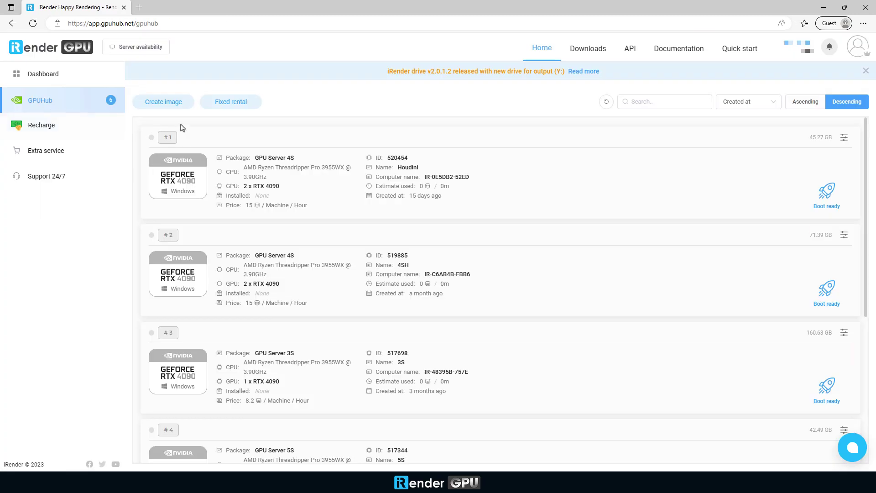
click(176, 105)
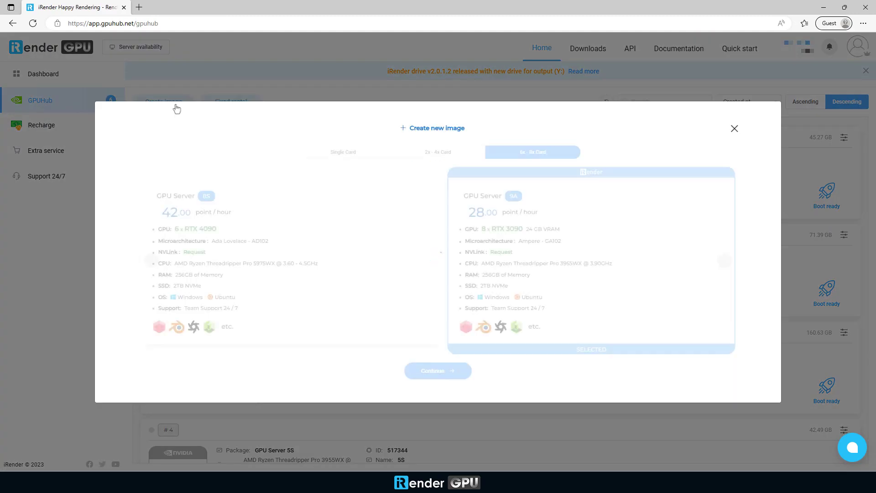
click(257, 264)
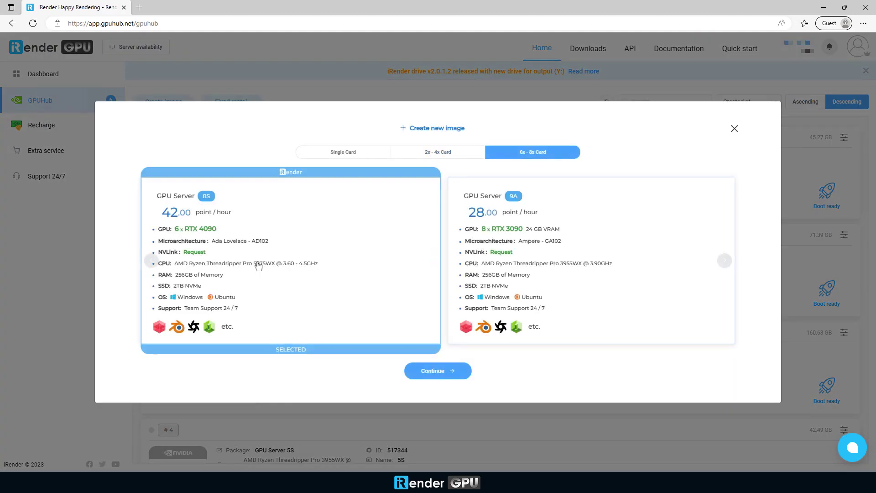
click(451, 372)
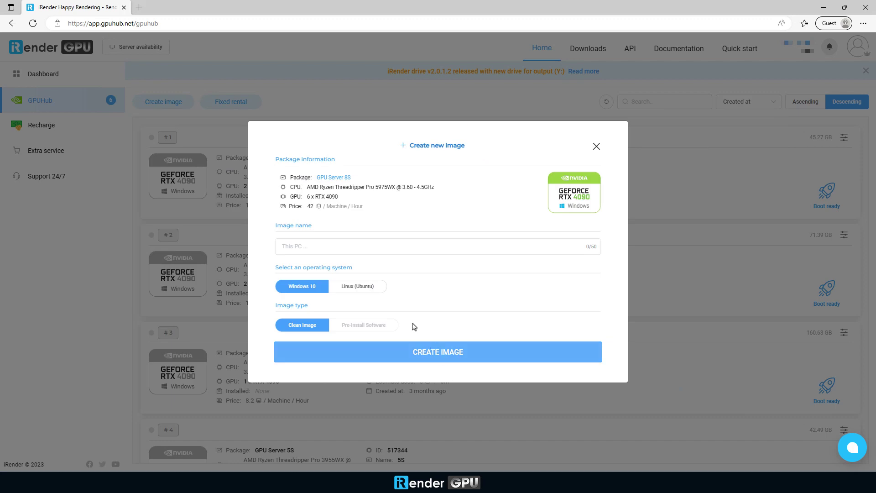
click(380, 248)
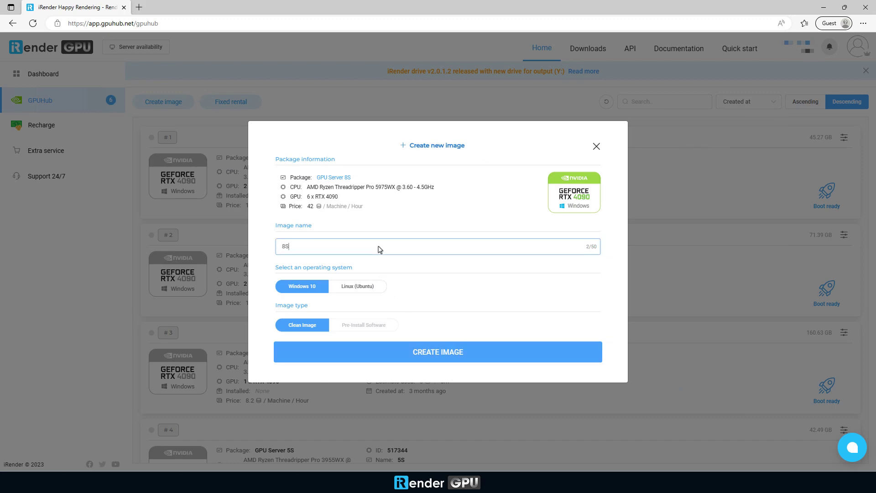
click(422, 352)
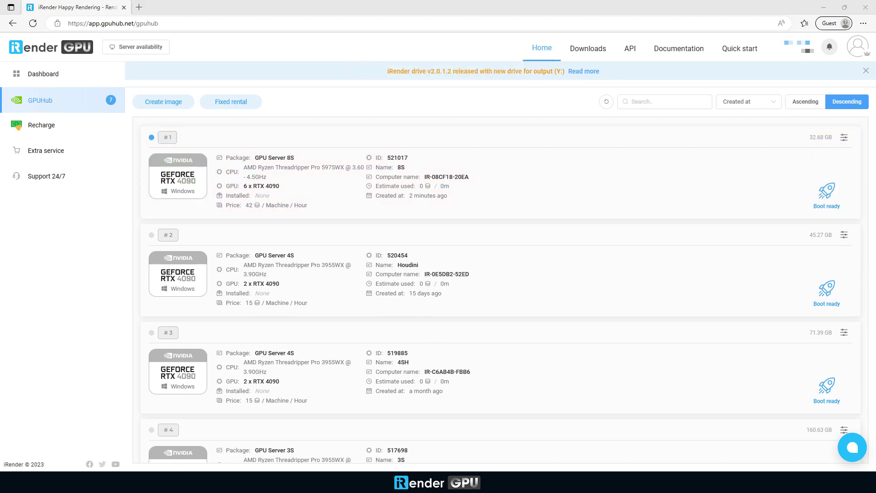
- Boot the 8S machine and sign into its Remote Desktop session via the Vietnam server
click(827, 192)
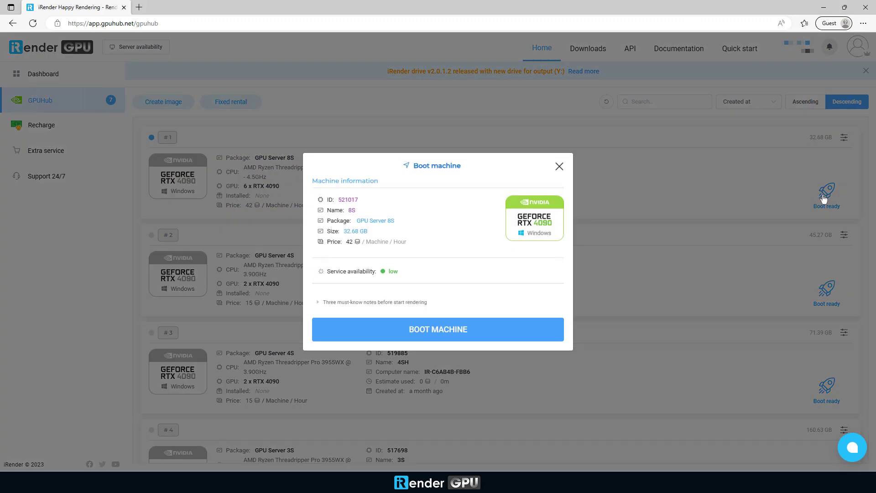
click(478, 331)
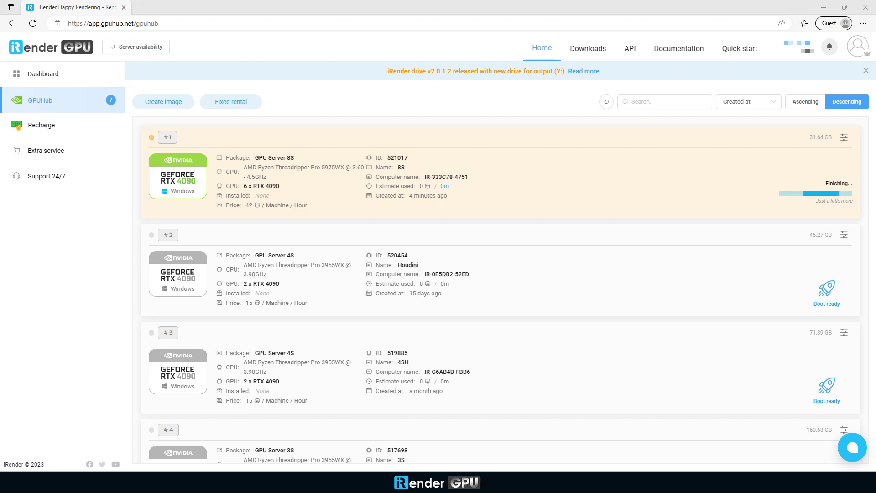
click(828, 194)
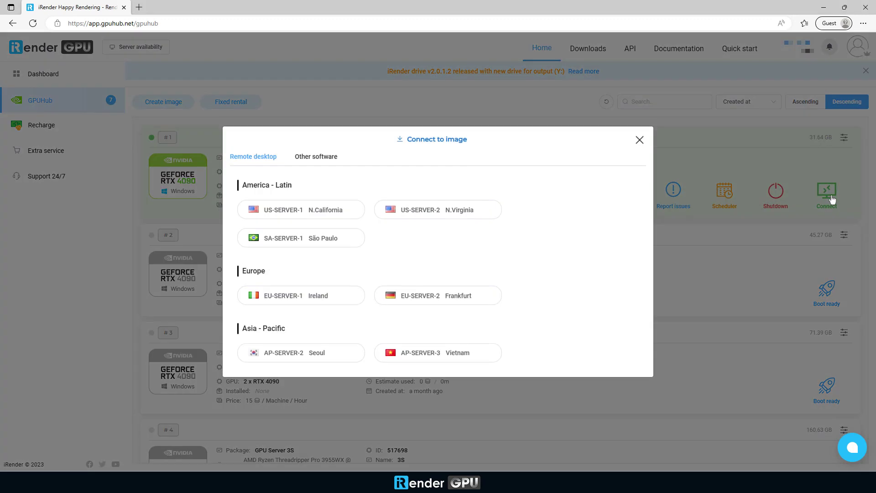
click(486, 357)
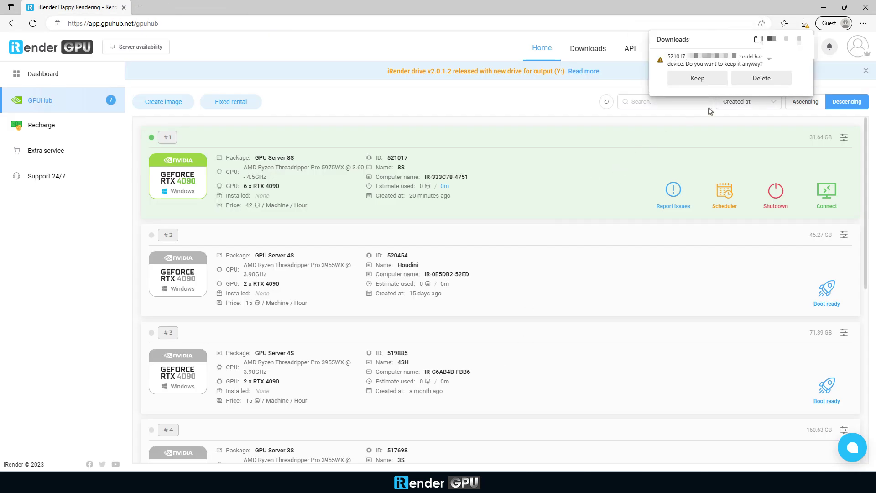
click(710, 82)
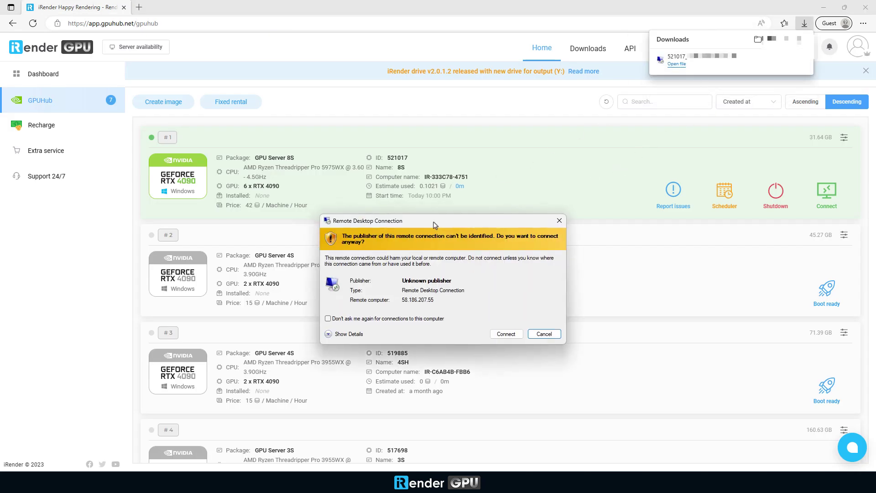
click(507, 332)
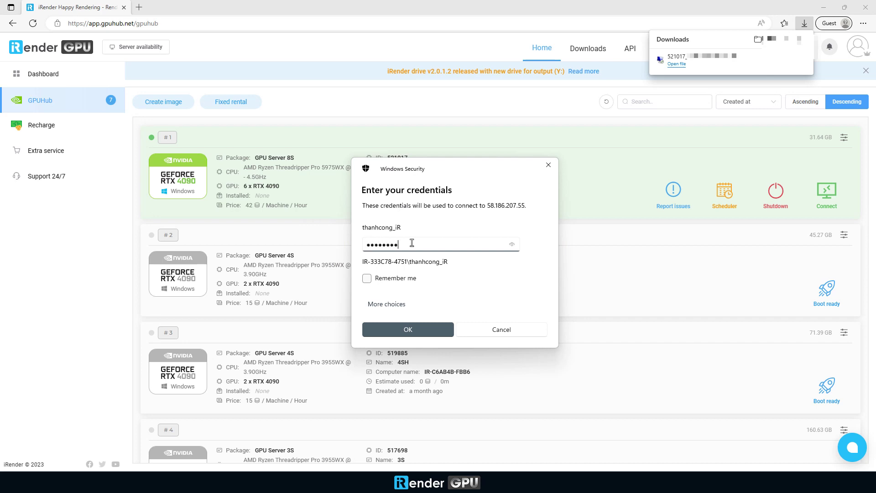
click(395, 326)
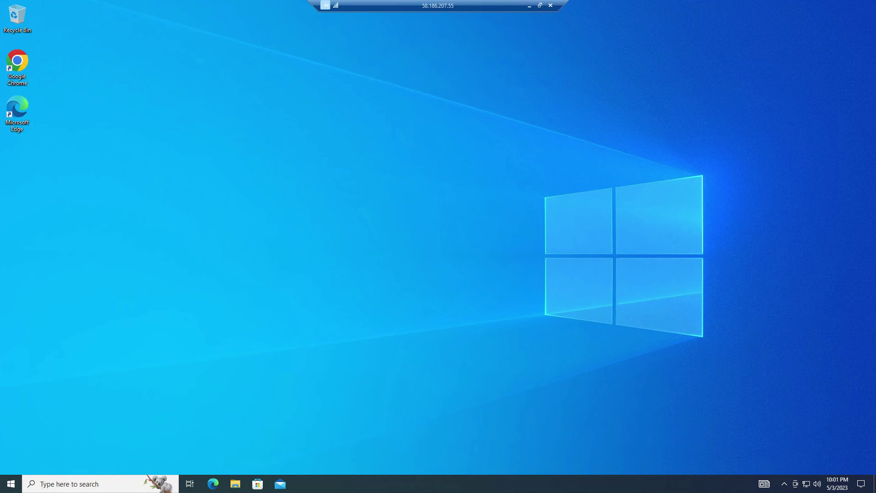
- Open Task Manager's Performance view and check the six RTX 4090 GPUs (GPU 0–5)
right_click(402, 484)
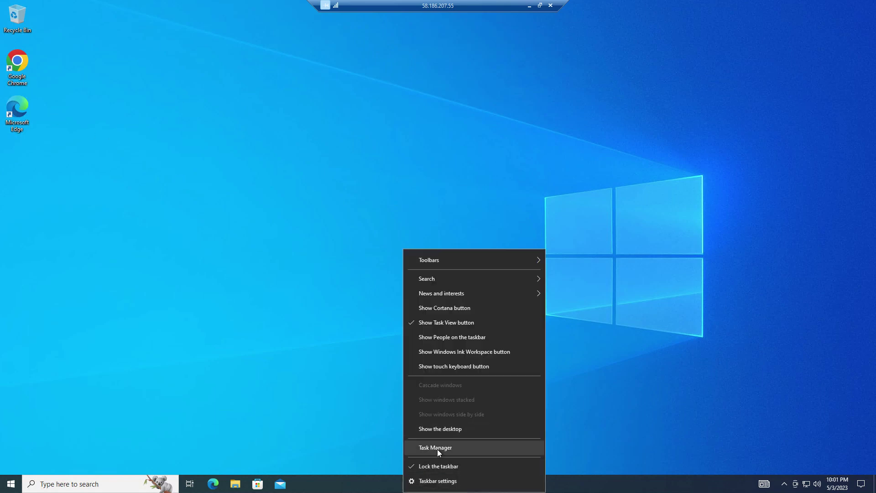
click(437, 448)
click(106, 251)
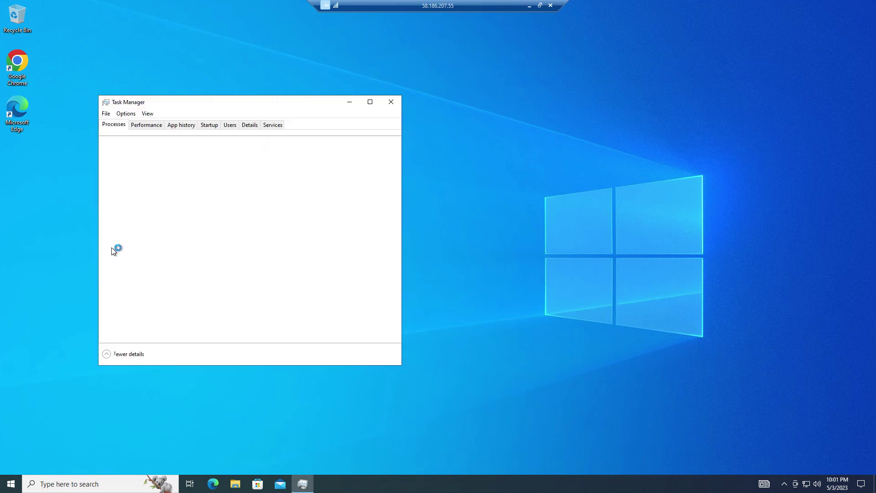
click(145, 125)
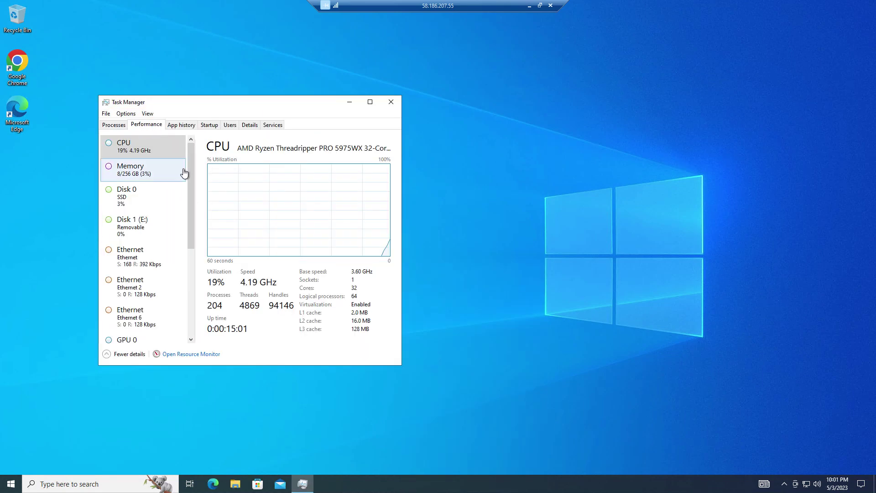
drag(190, 185, 192, 292)
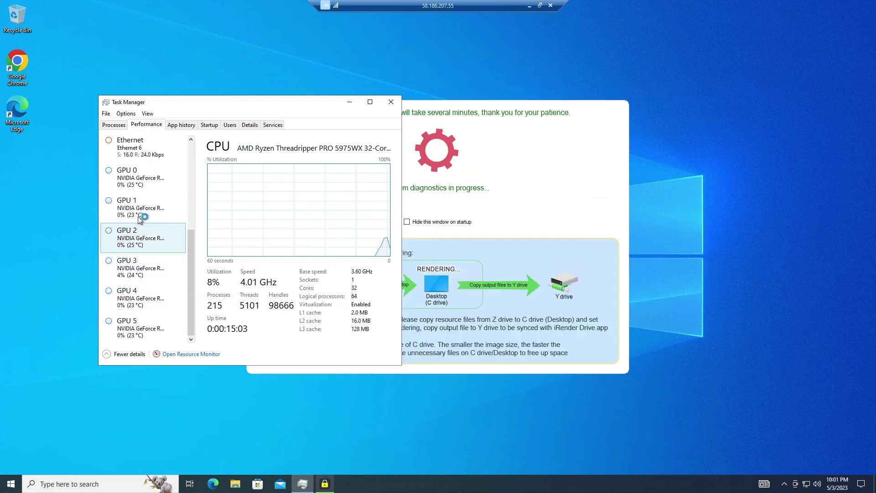
click(144, 182)
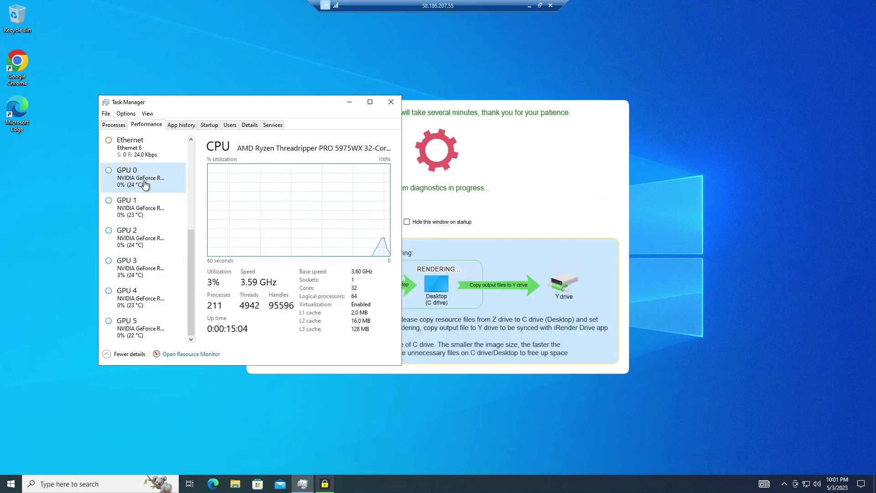
click(143, 212)
click(157, 243)
click(156, 266)
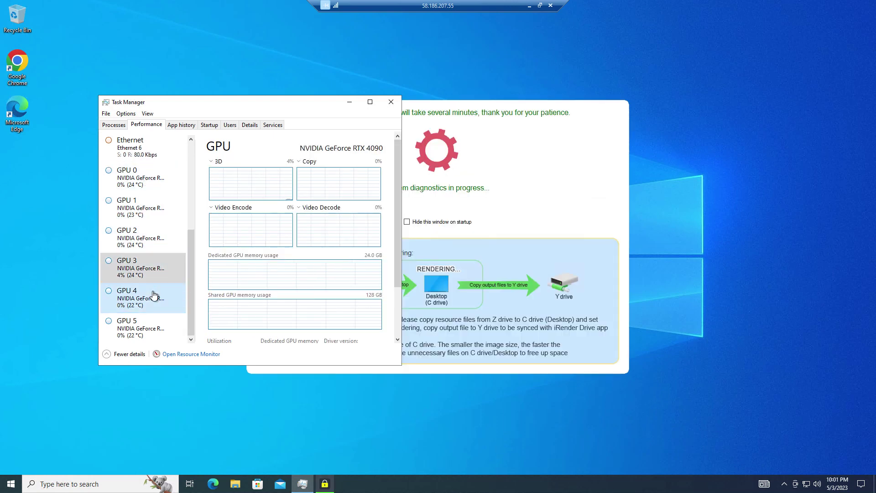
click(152, 296)
click(152, 328)
- Check CPU, memory, Disk 0 and removable Disk 1 (E:) activity
drag(192, 313, 207, 198)
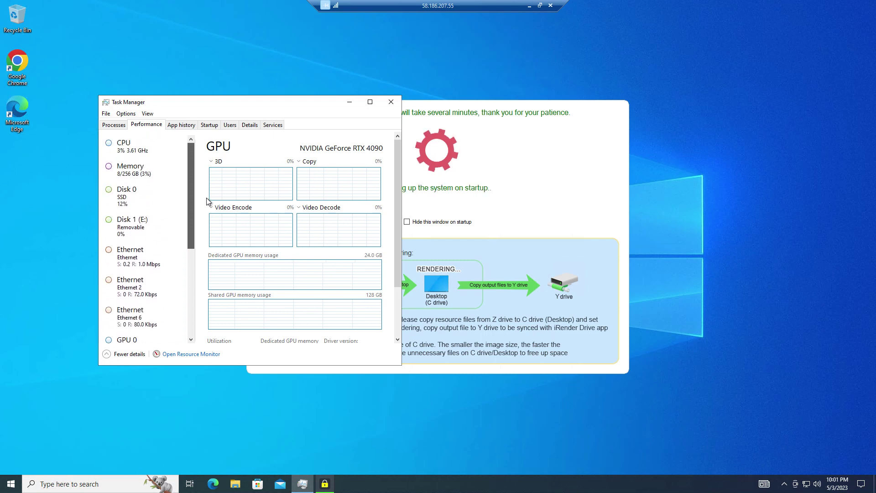
click(164, 155)
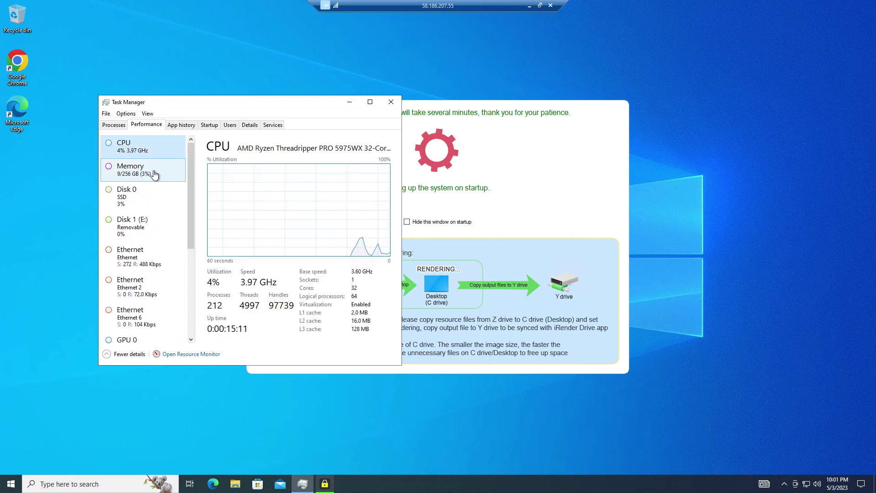
click(154, 174)
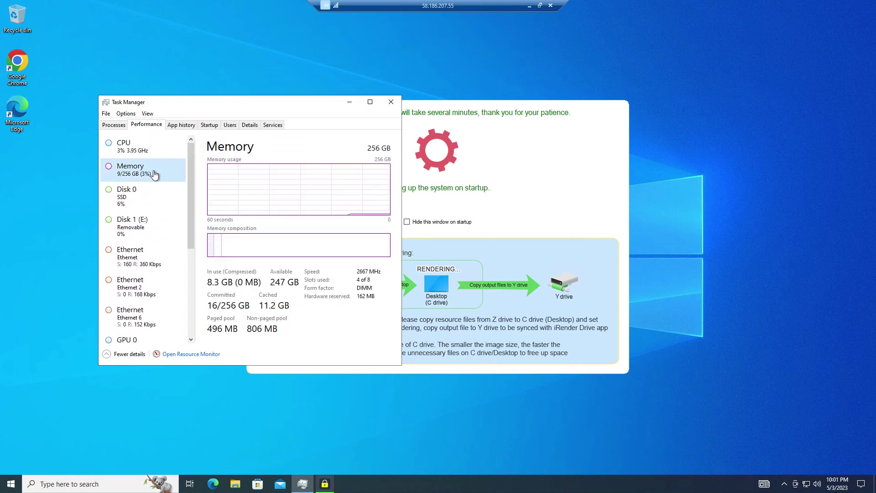
click(147, 201)
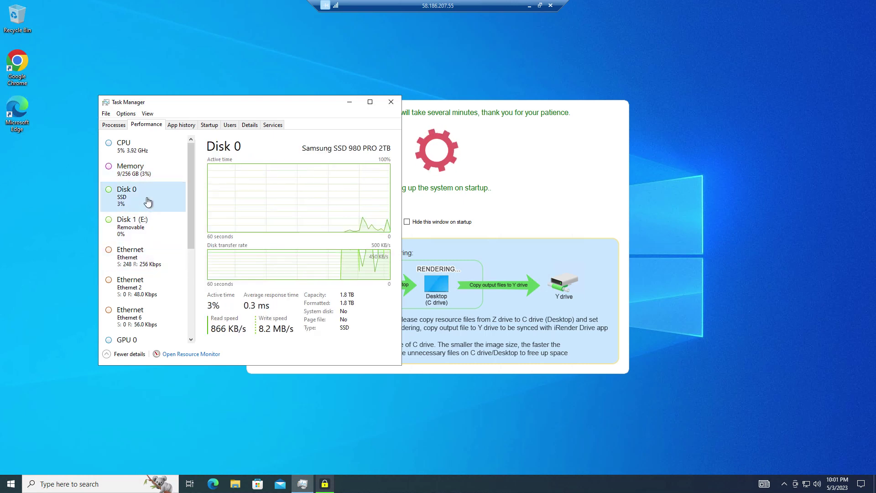
click(178, 220)
- Close Task Manager and copy the Racecourse folder from INPUT (Z:) to the desktop
click(398, 103)
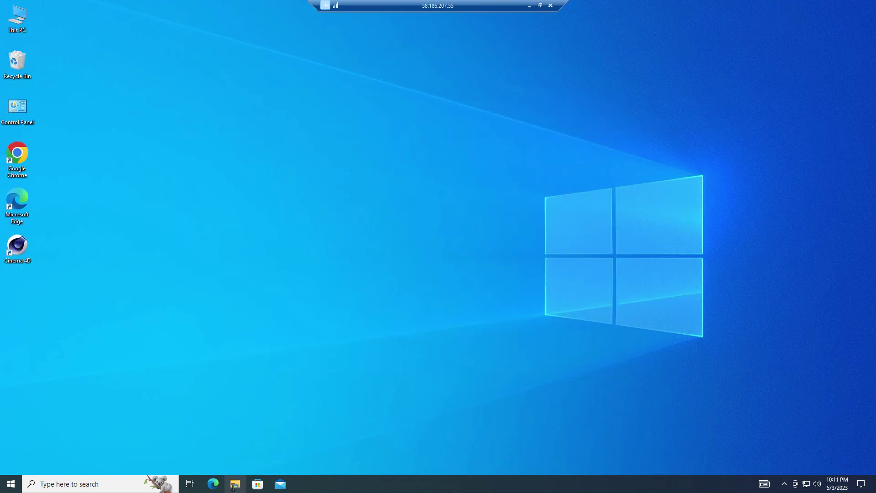
click(234, 485)
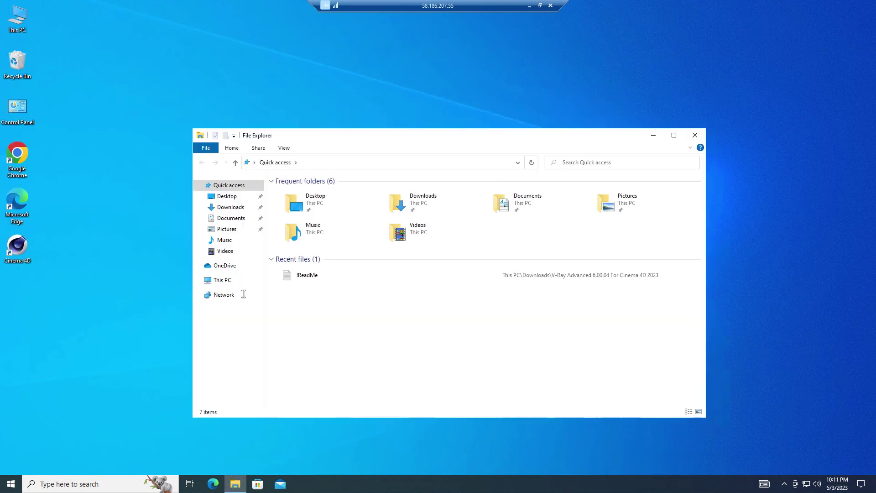
click(219, 279)
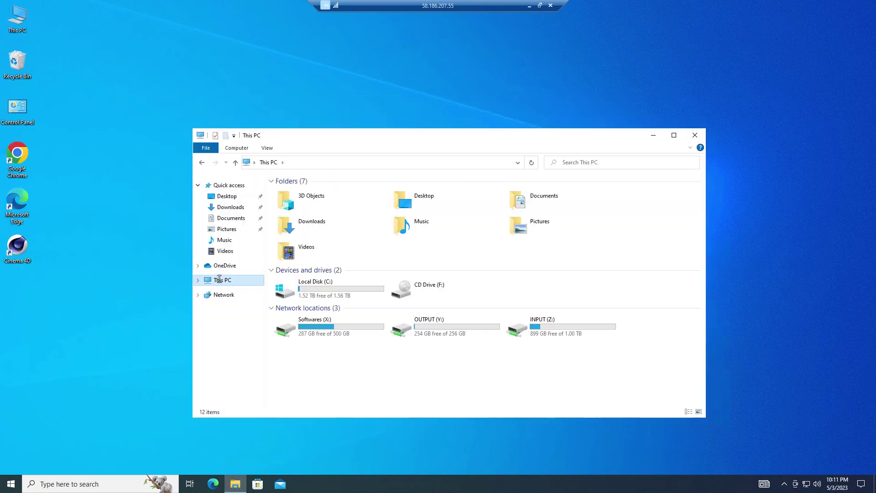
double_click(539, 332)
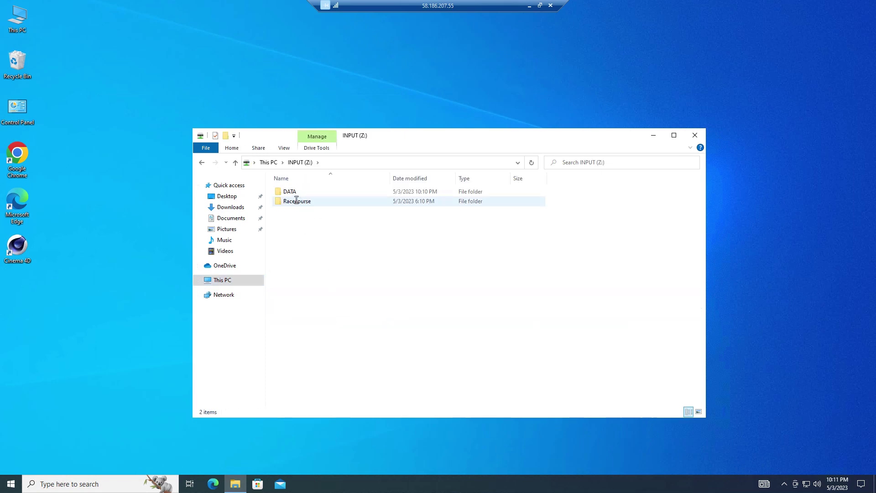
drag(296, 201, 32, 323)
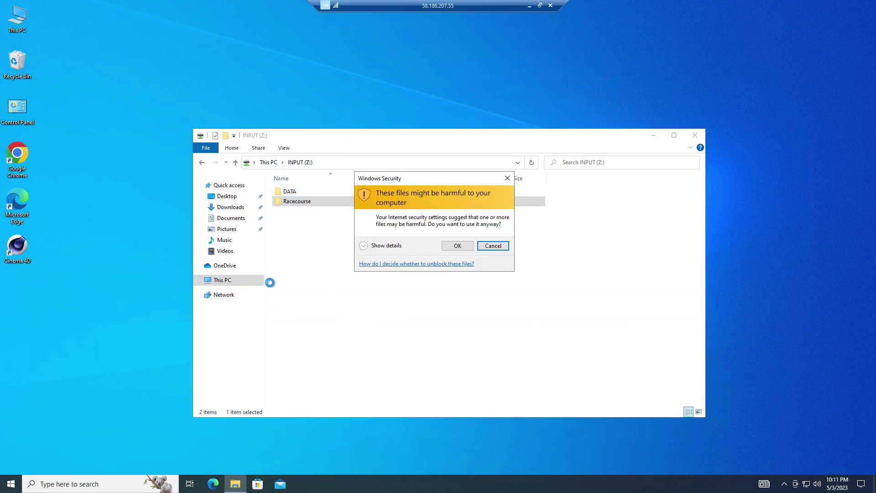
click(443, 247)
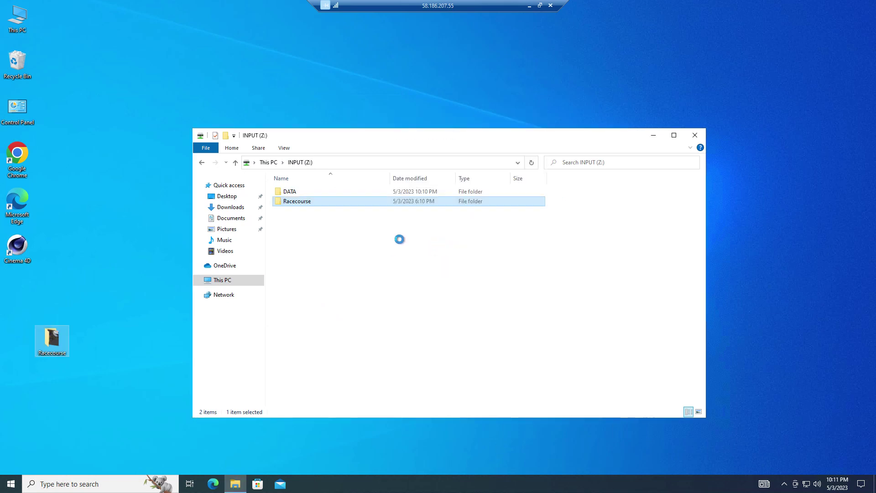
- Open Racecourse_smoke.c4d from the copied desktop Racecourse folder in Cinema 4D
click(693, 136)
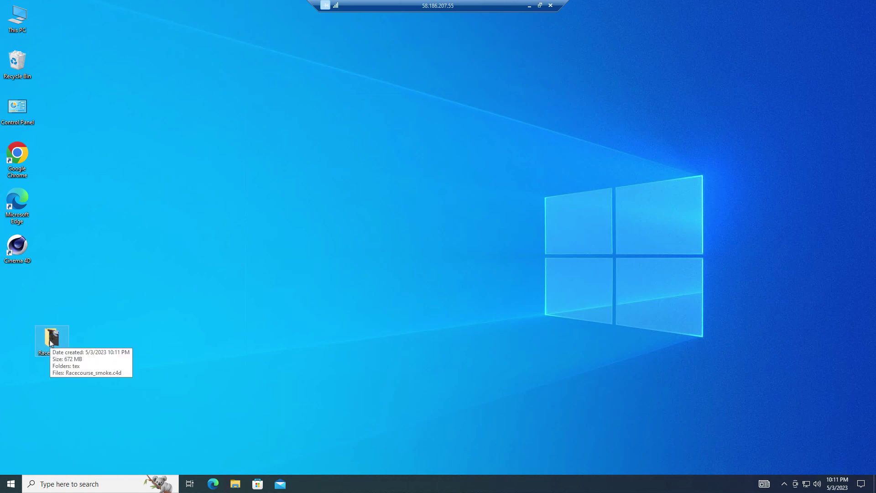
drag(52, 338, 25, 297)
double_click(25, 297)
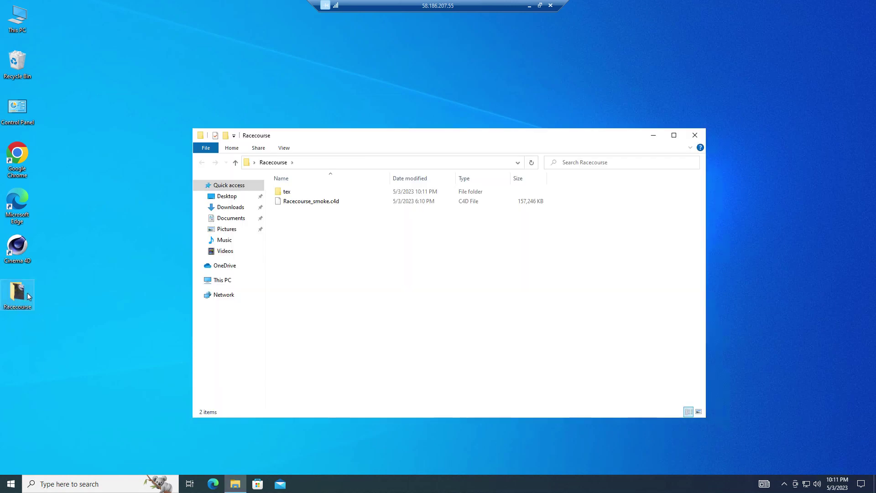
double_click(330, 203)
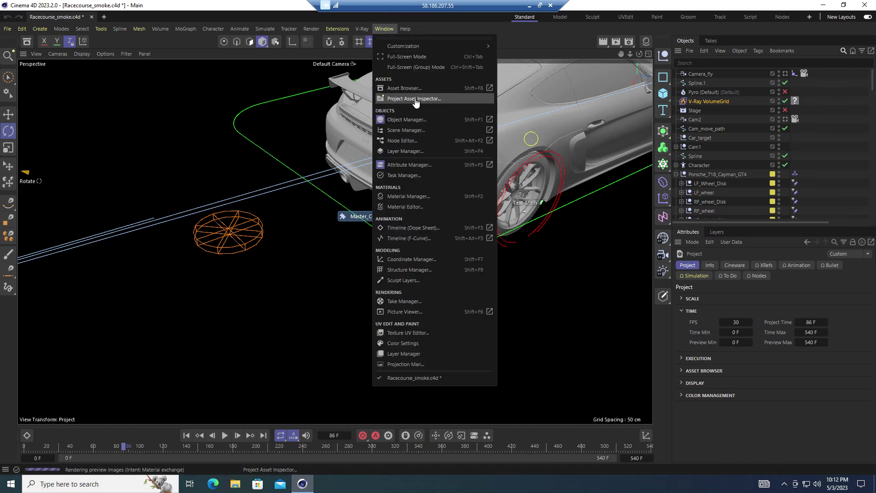
- Relink the missing scene textures to Racecourse\tex using the Project Asset Inspector
click(422, 100)
click(411, 146)
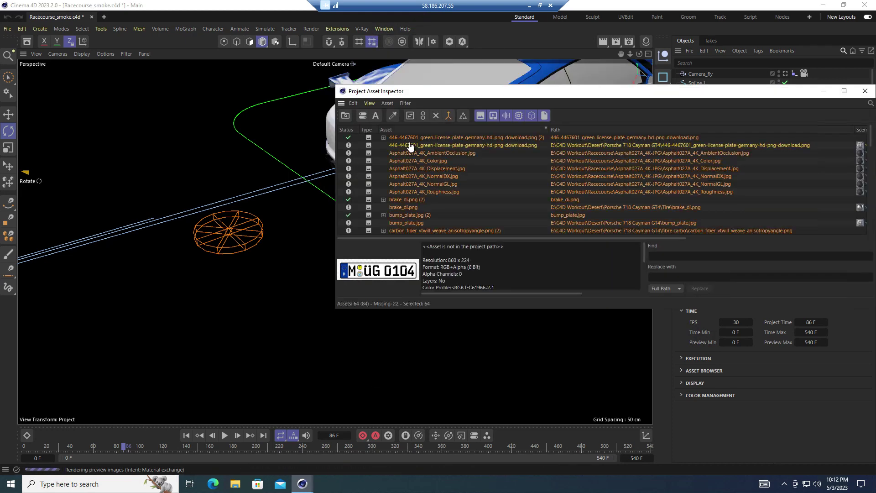
right_click(409, 146)
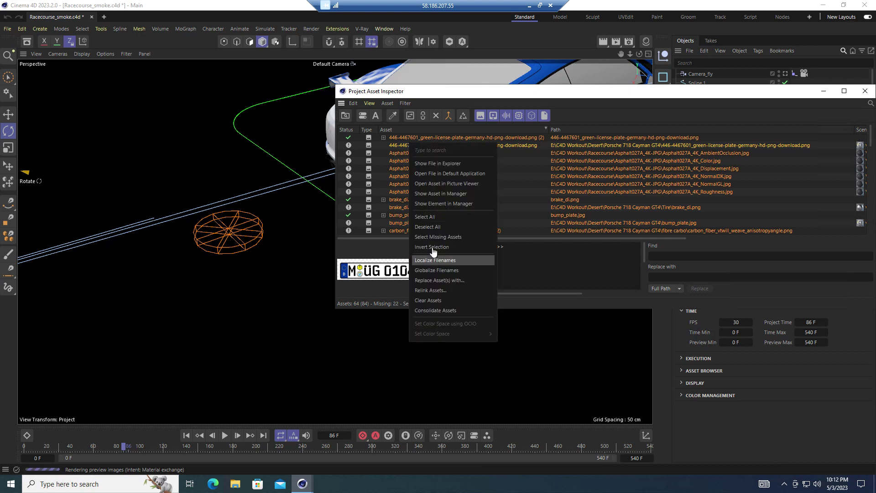
click(441, 290)
double_click(436, 167)
double_click(435, 166)
click(687, 329)
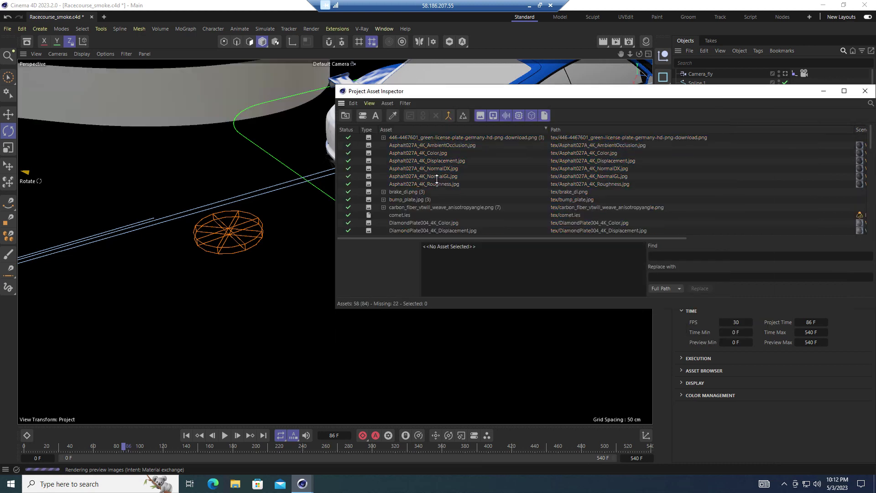
drag(803, 91, 697, 91)
click(759, 91)
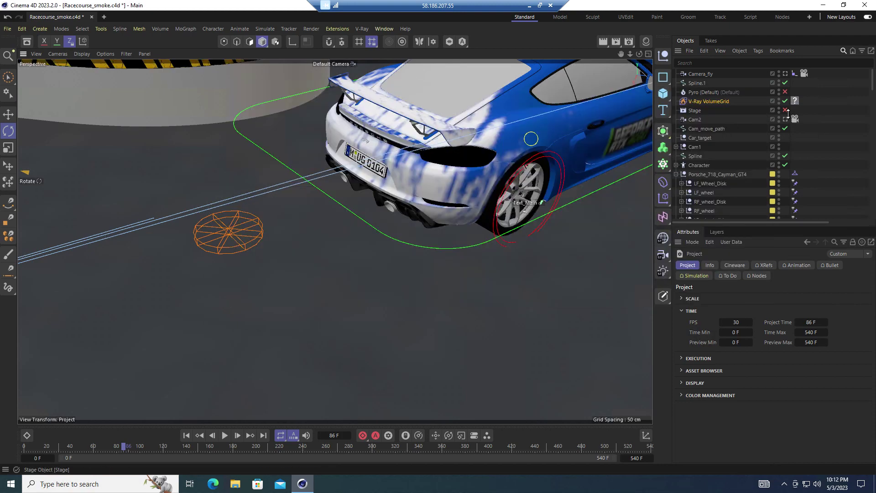
click(687, 110)
- Play back the animation, then cache the Pyro (Default) smoke simulation from its Cache tab
click(225, 436)
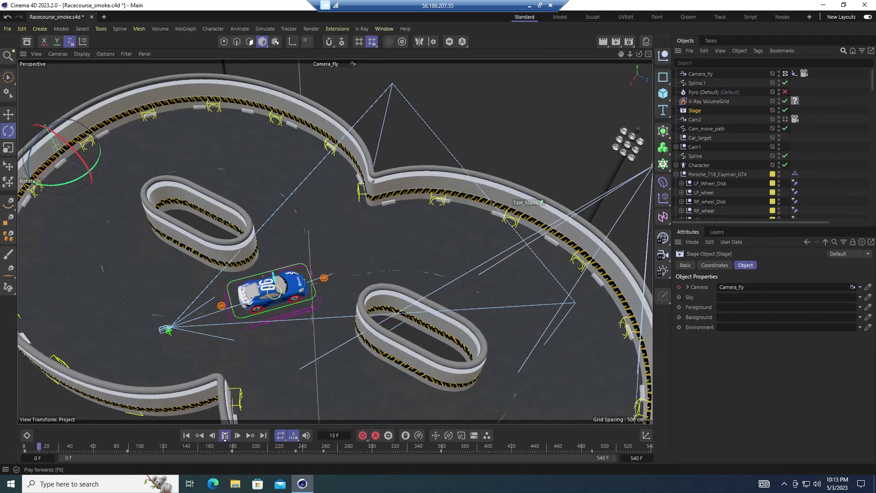
click(225, 436)
click(704, 92)
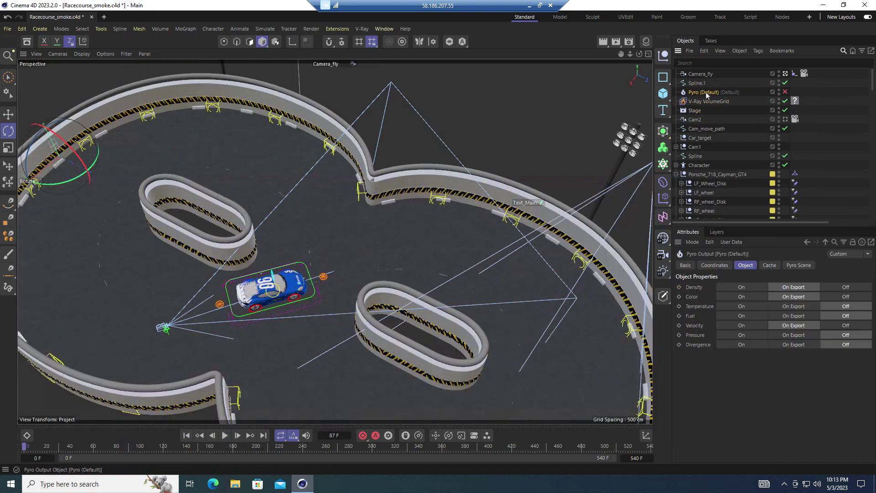
click(769, 265)
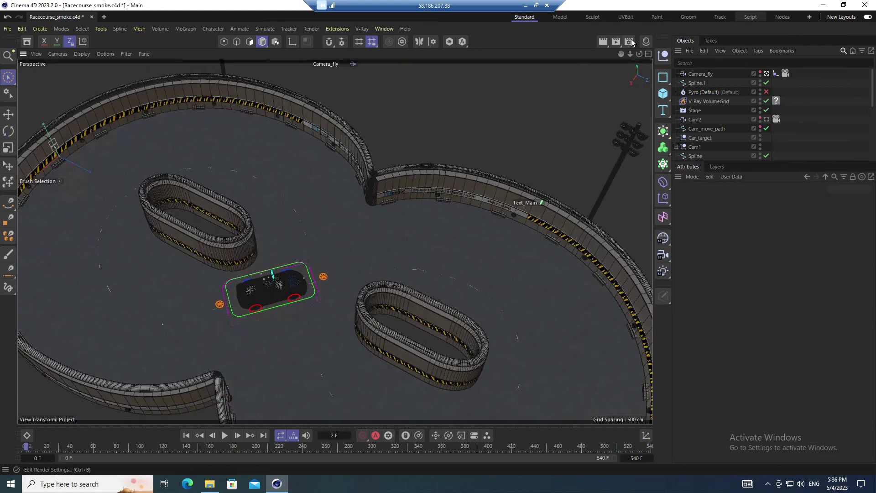
- Verify V-Ray and GI render settings for 1920x1080 frames 1–540, then render to Picture Viewer
click(630, 40)
drag(683, 38, 487, 68)
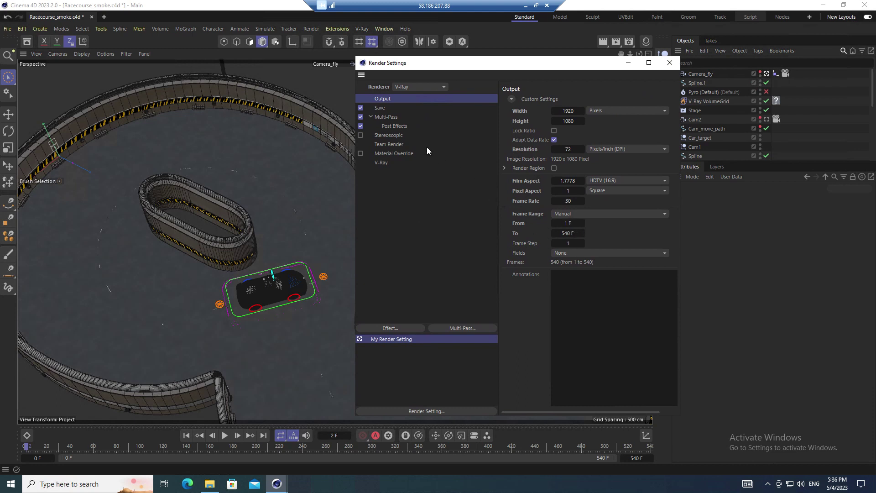
click(381, 163)
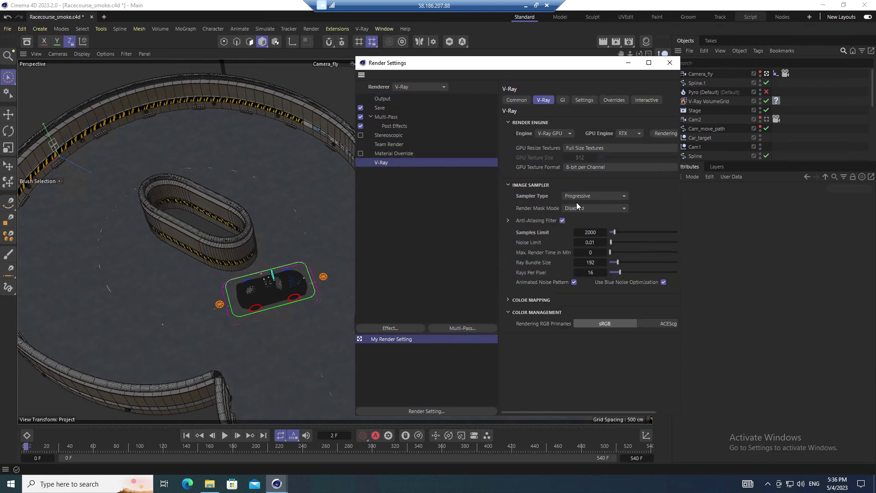
click(564, 100)
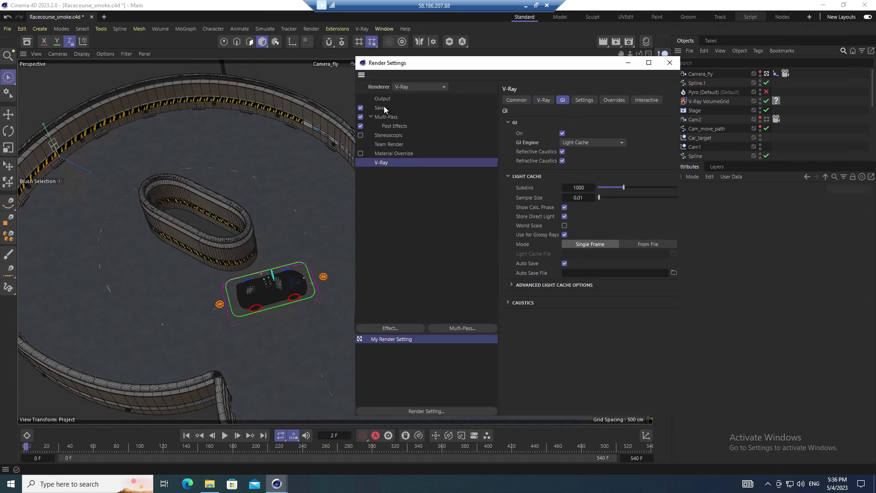
click(669, 62)
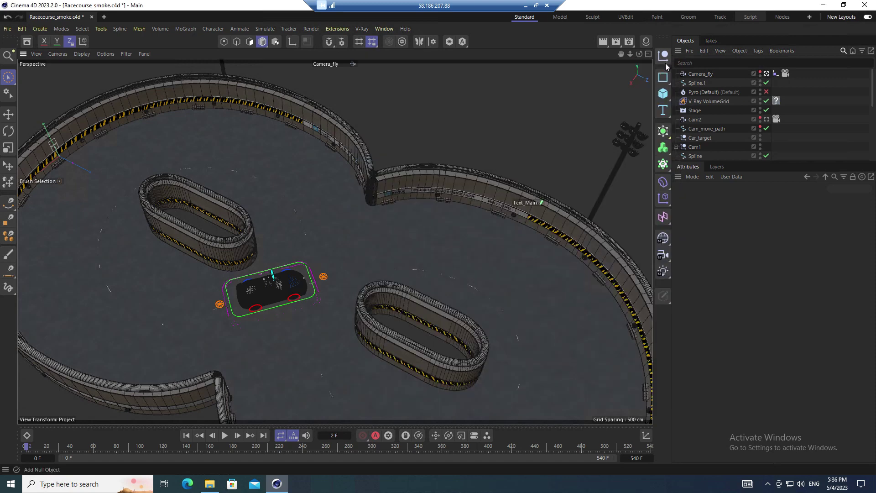
click(615, 42)
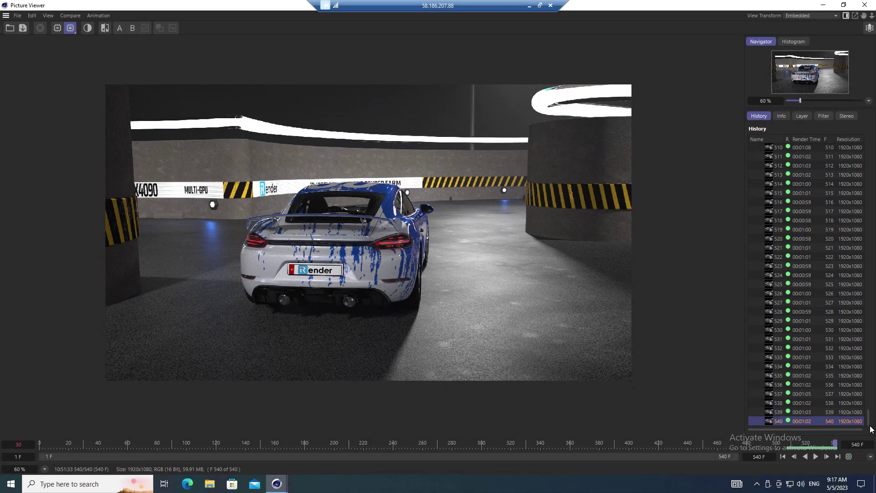
- Scroll the Picture Viewer history to check all 540 rendered frames (total time 10:51:33)
drag(869, 422, 861, 144)
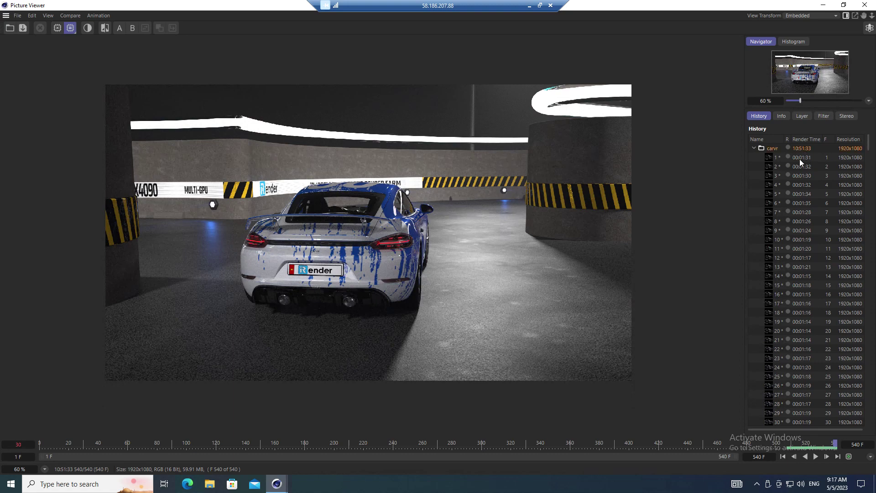
- Minimize Cinema 4D and confirm the Racecourse render folder holds 540 frames
click(824, 5)
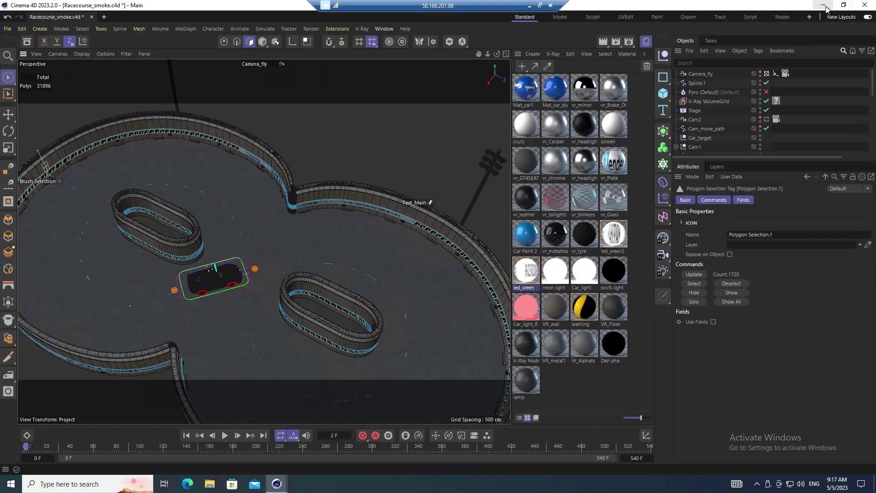
click(825, 6)
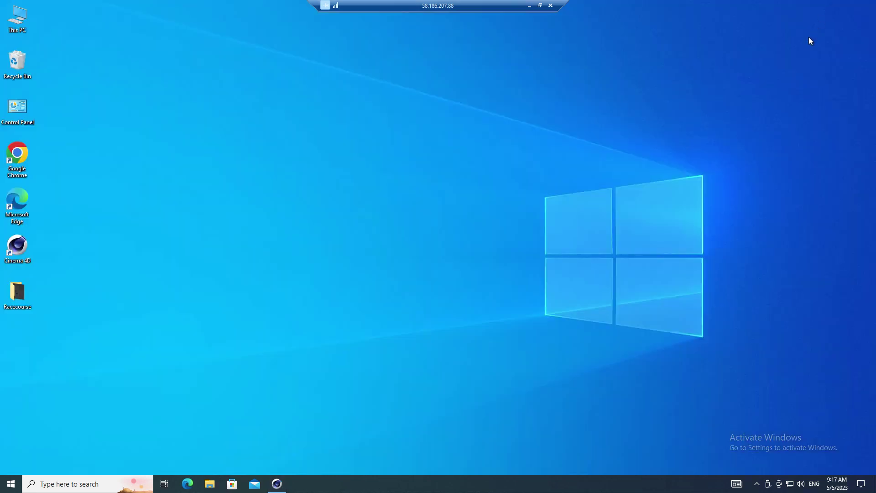
double_click(18, 295)
click(142, 184)
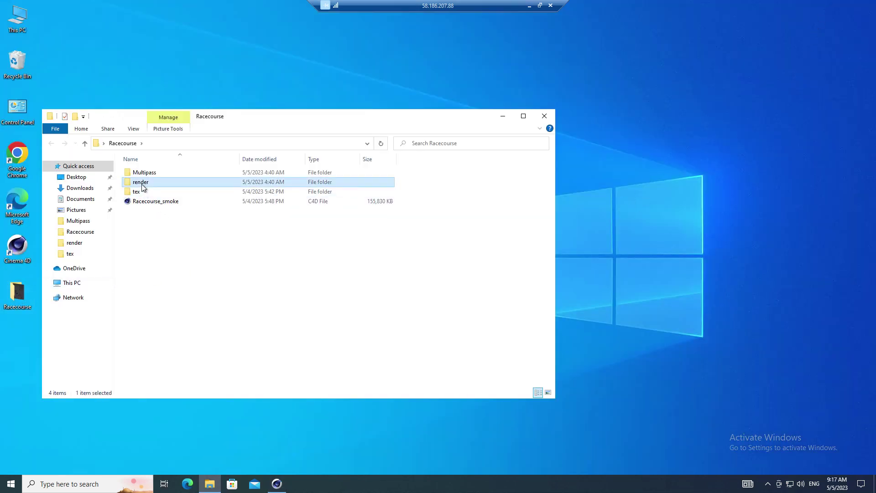
double_click(142, 183)
scroll(300, 347, down, 1)
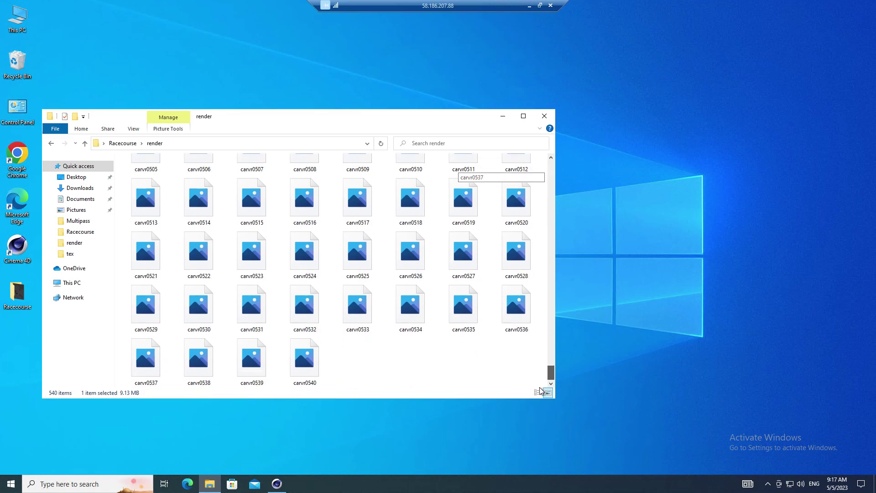
click(123, 144)
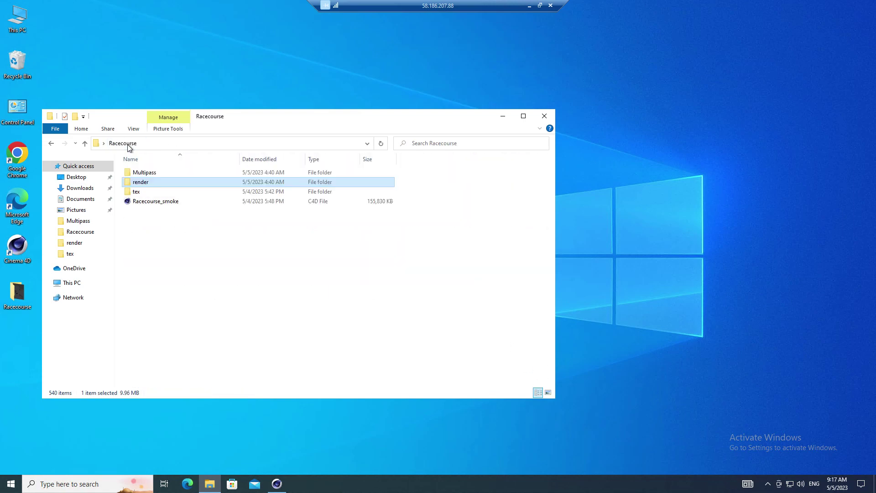
- Confirm Multipass runs through frame 0540, then select both render and Multipass folders
double_click(149, 173)
drag(551, 165, 551, 376)
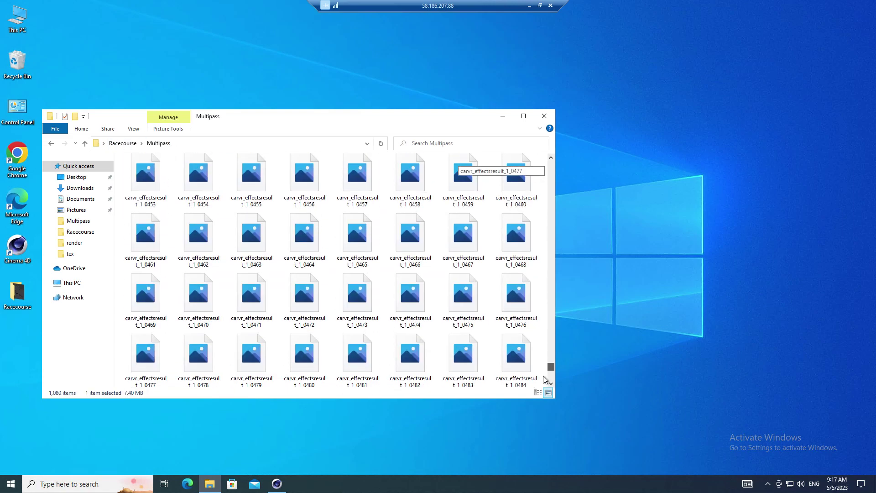
click(529, 367)
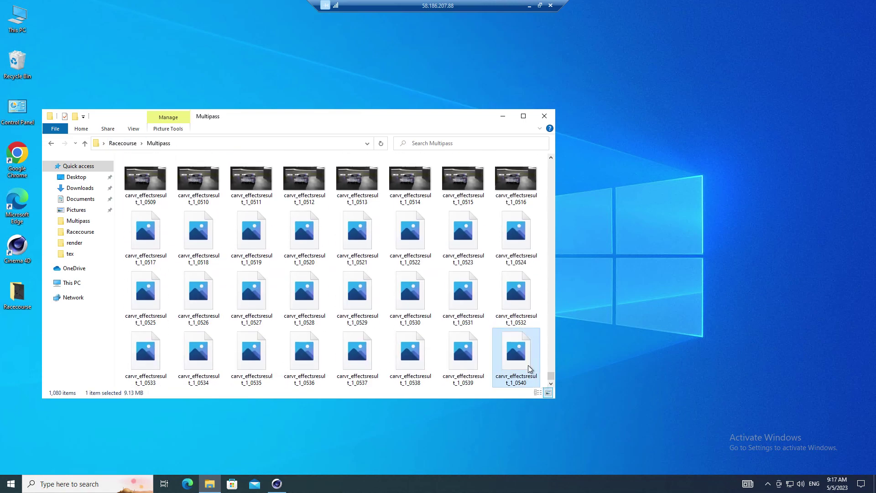
click(123, 143)
ctrl+click(139, 175)
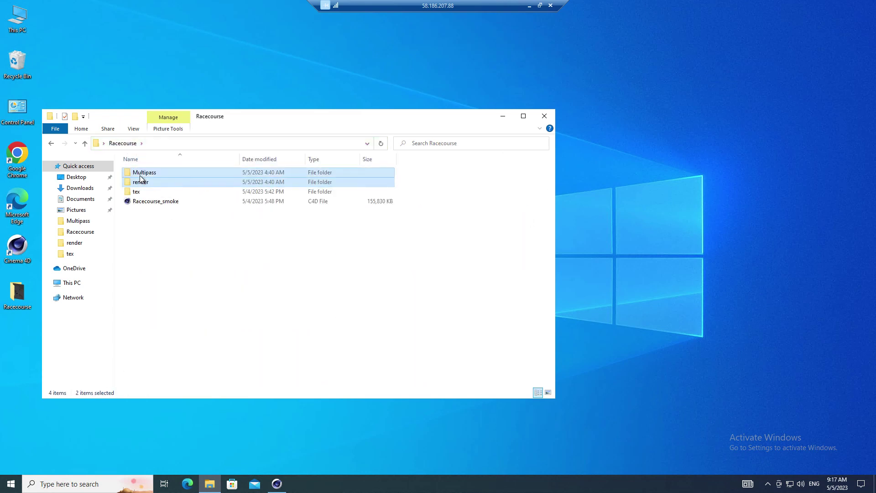
right_click(139, 175)
- Paste copies of the render and Multipass folders into a new Racecourse_output folder on OUTPUT (Y:)
click(160, 303)
click(71, 282)
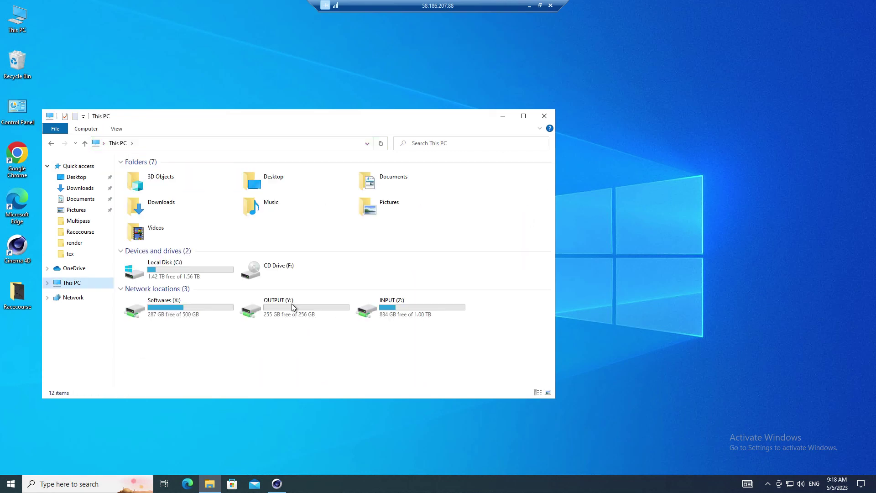
double_click(288, 317)
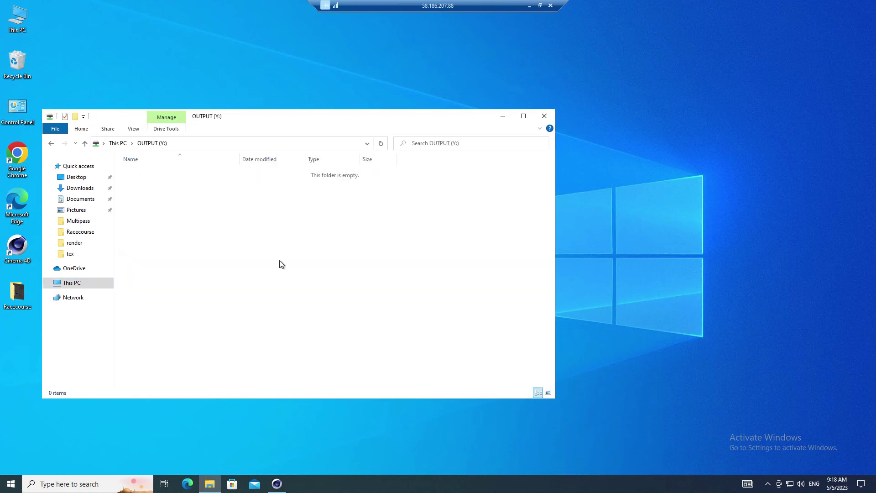
click(81, 129)
click(260, 146)
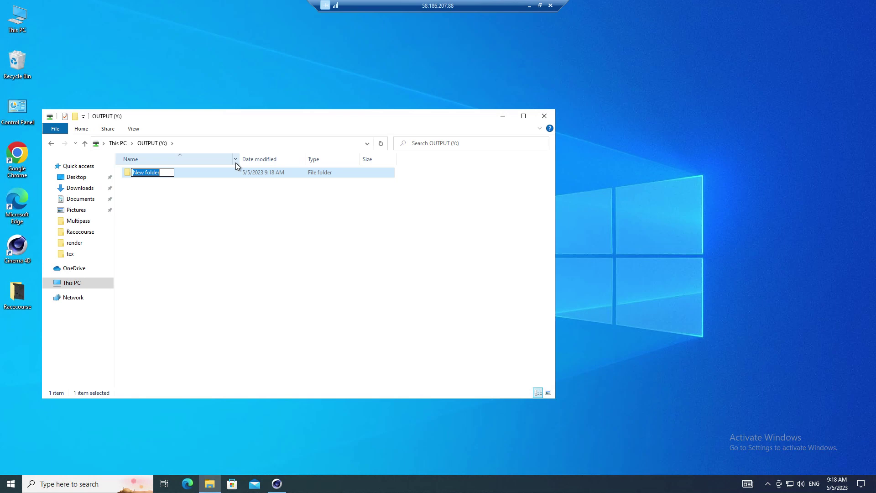
text(Racecourse_output)
key(Return)
key(Return)
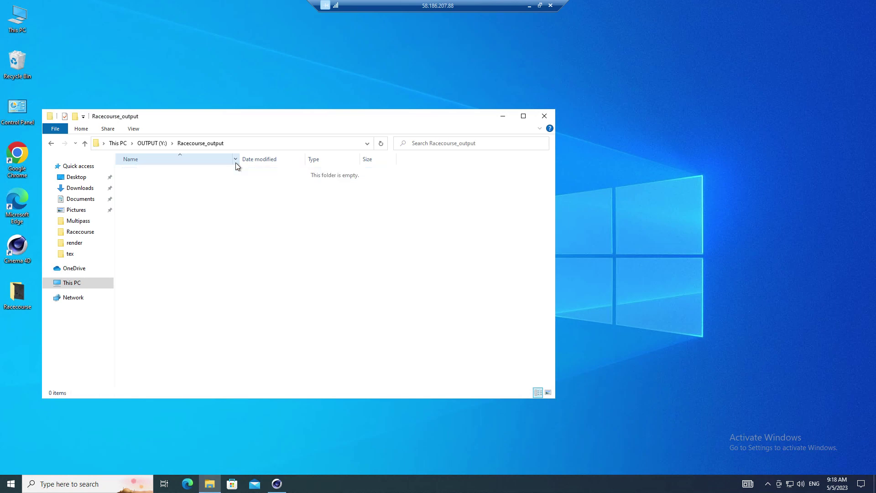
right_click(196, 220)
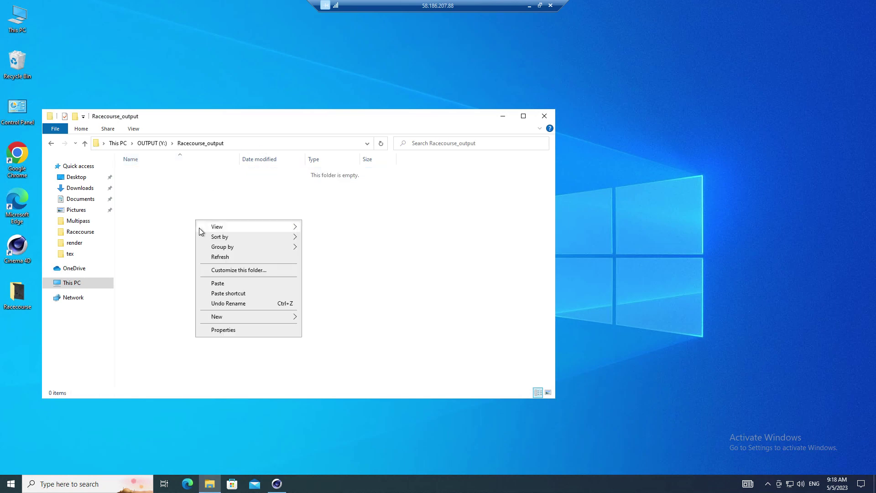
click(221, 284)
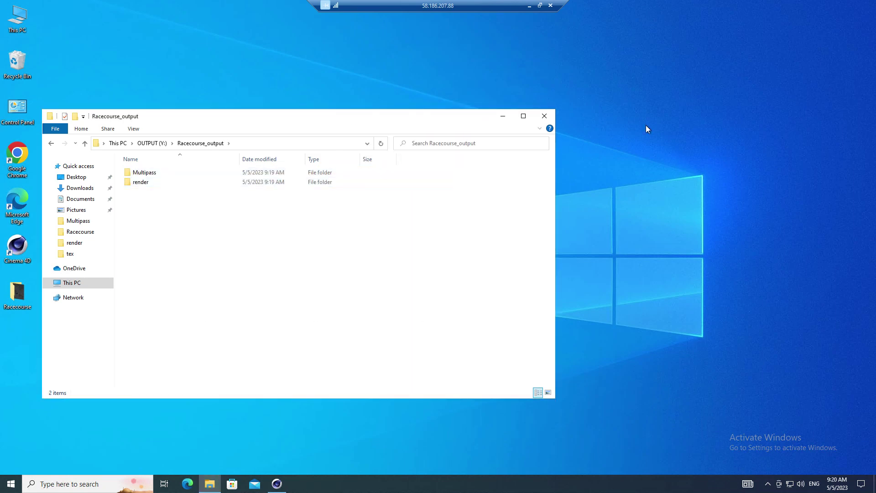
- Close the folder window and Picture Viewer, then quit Cinema 4D, saving the scene
click(543, 116)
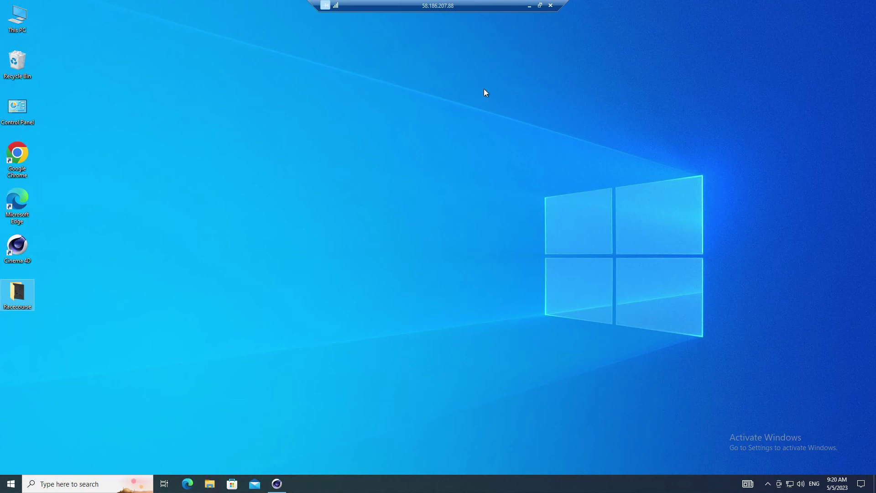
key(alt+Tab)
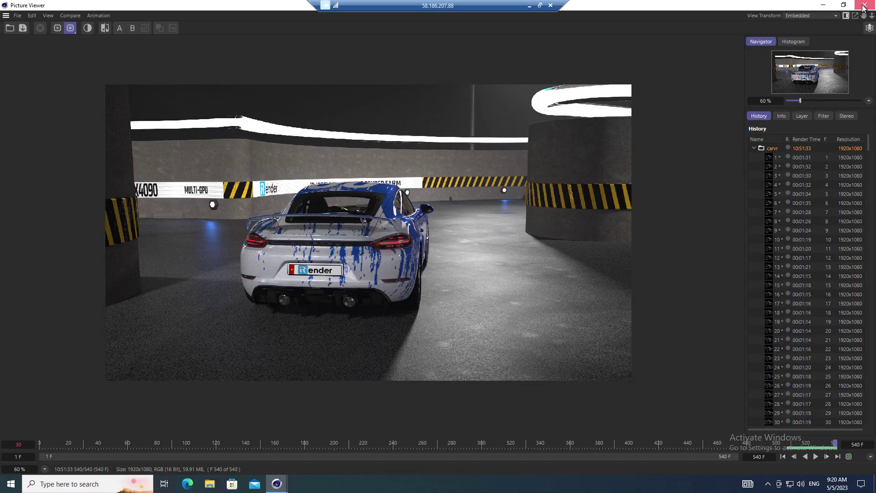
click(863, 7)
click(864, 7)
click(402, 275)
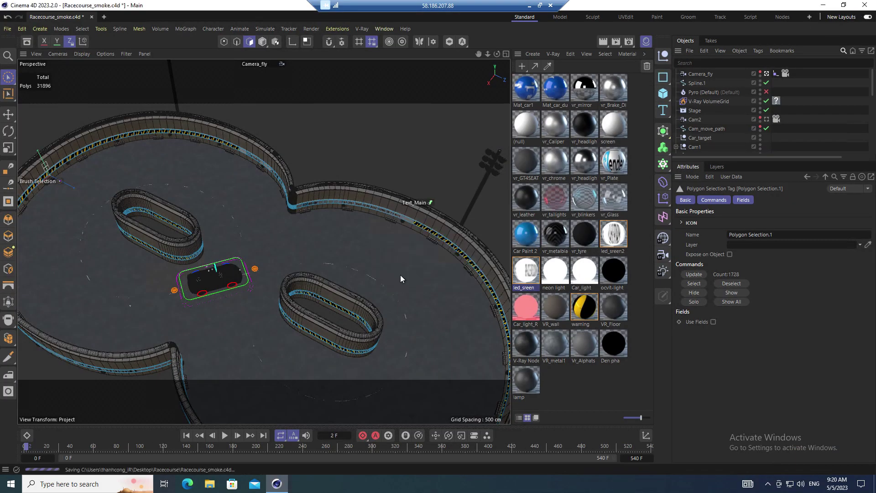
- End the remote session and shut down rented machine #2
click(550, 6)
click(474, 262)
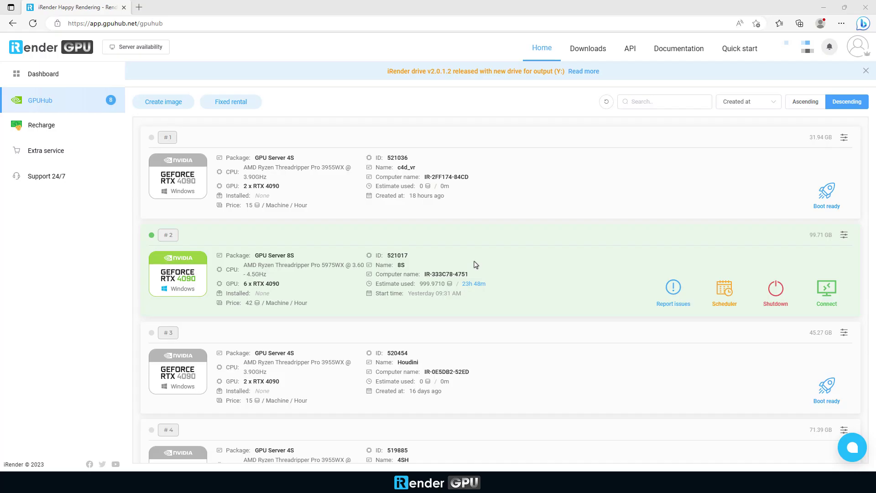
click(774, 301)
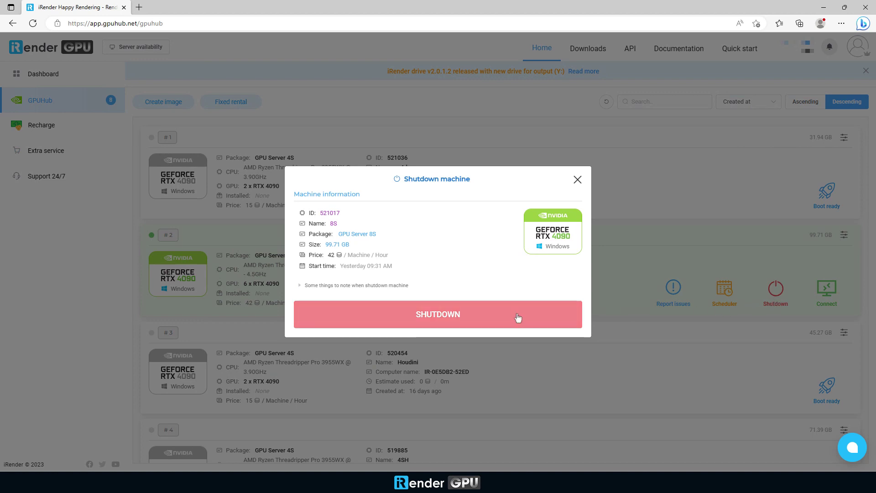
click(518, 317)
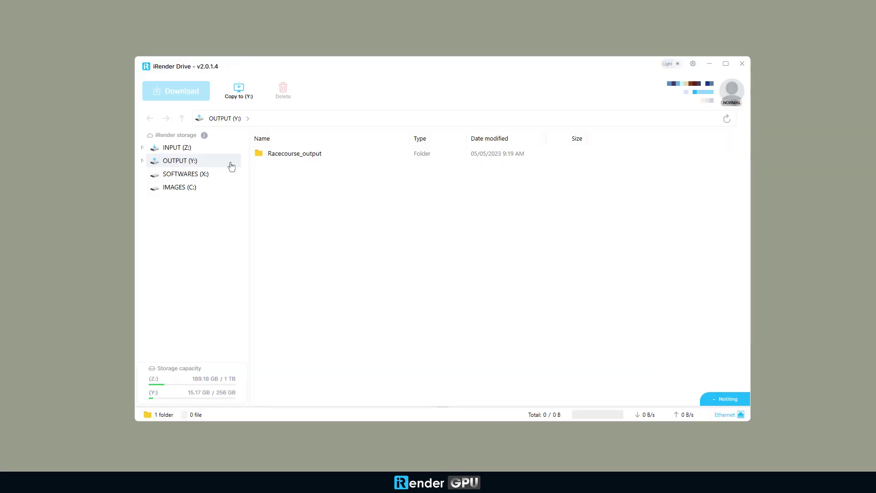
- Download Racecourse_output from OUTPUT (Y:) into the desktop Output_Racecourse folder
click(277, 157)
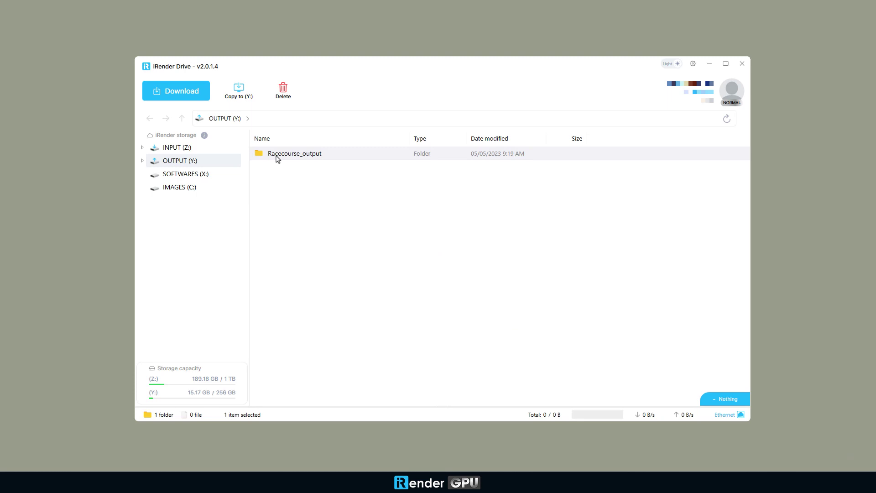
right_click(278, 159)
click(316, 185)
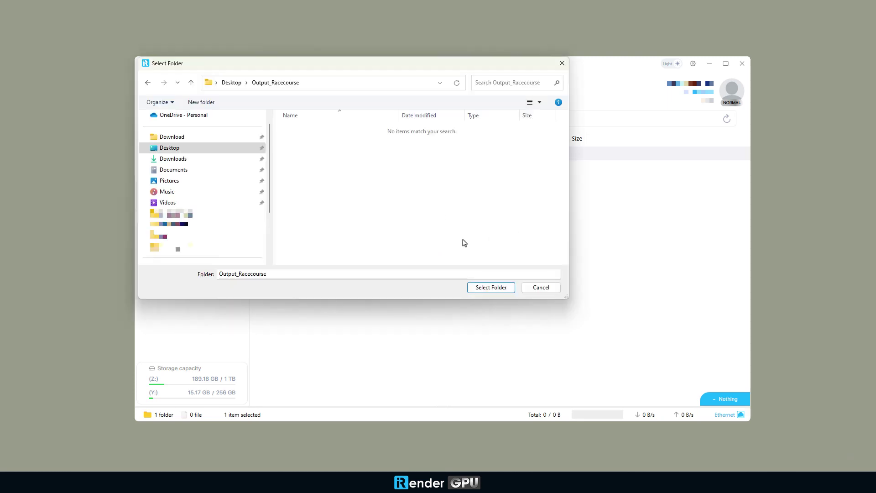
click(487, 288)
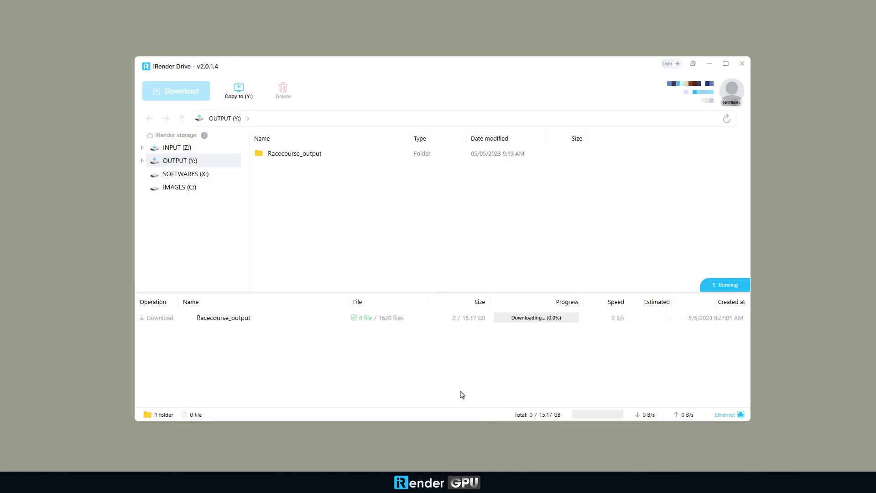